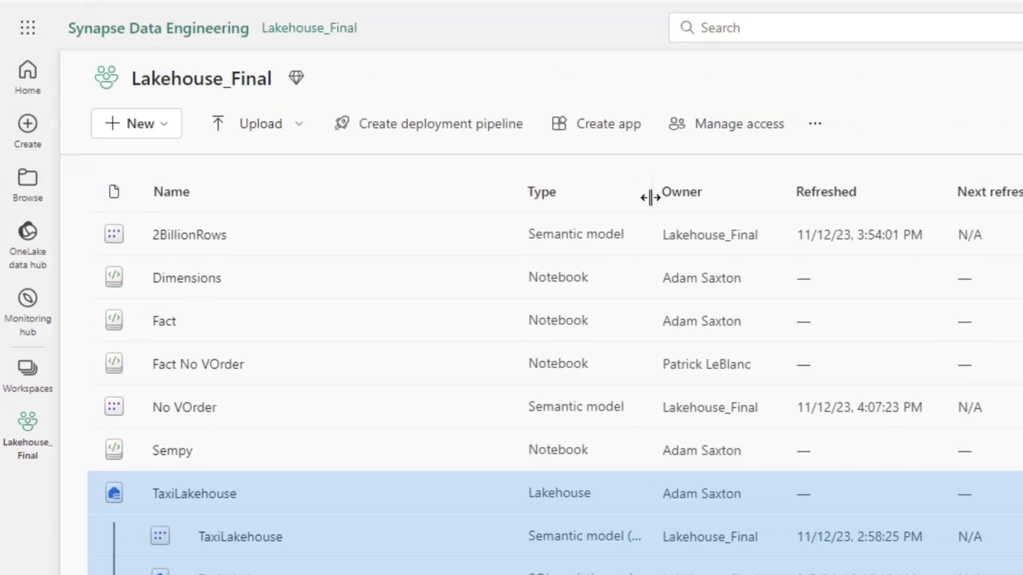
Narrow the Name column and widen Type so 'Semantic model (default)' shows in full
drag(649, 196, 720, 203)
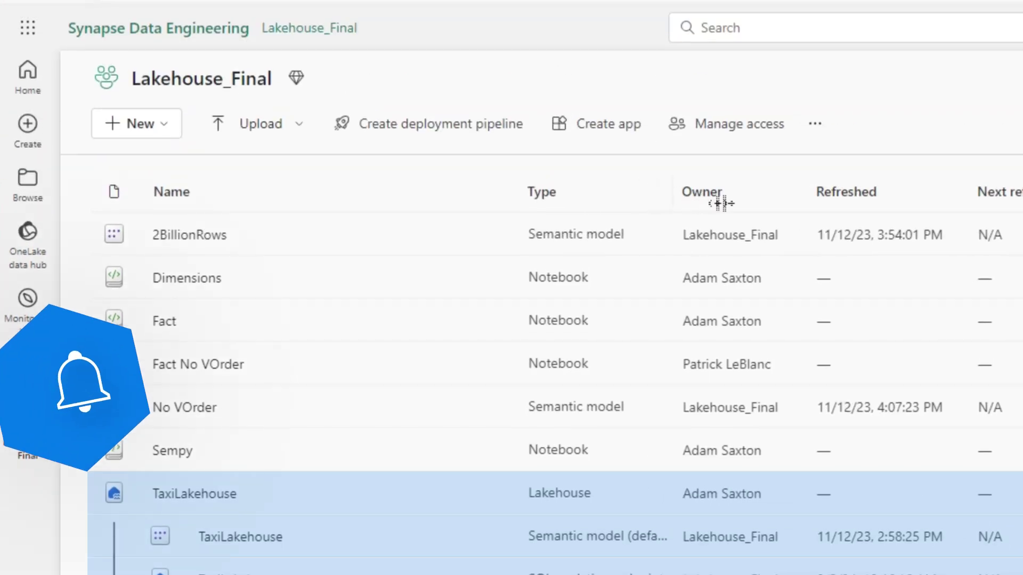
drag(511, 191, 426, 201)
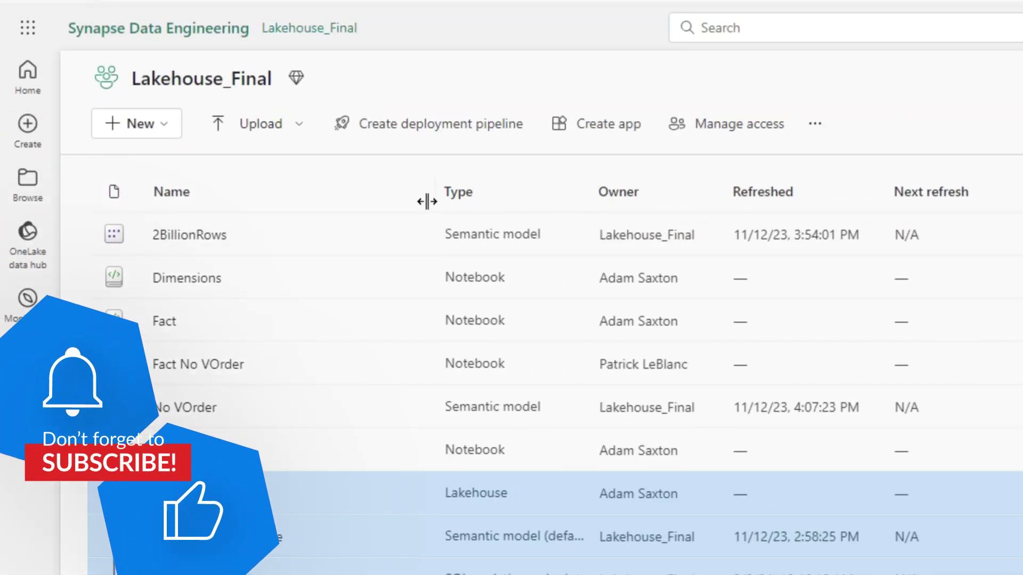
drag(580, 196, 663, 196)
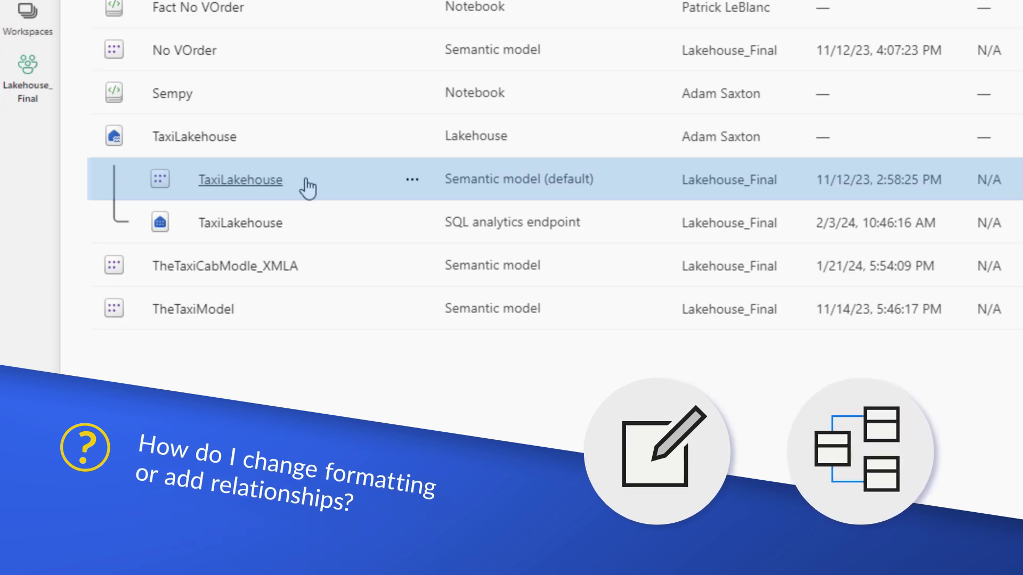
View the TaxiLakehouse semantic model details and its Explore options, then close the page
click(411, 181)
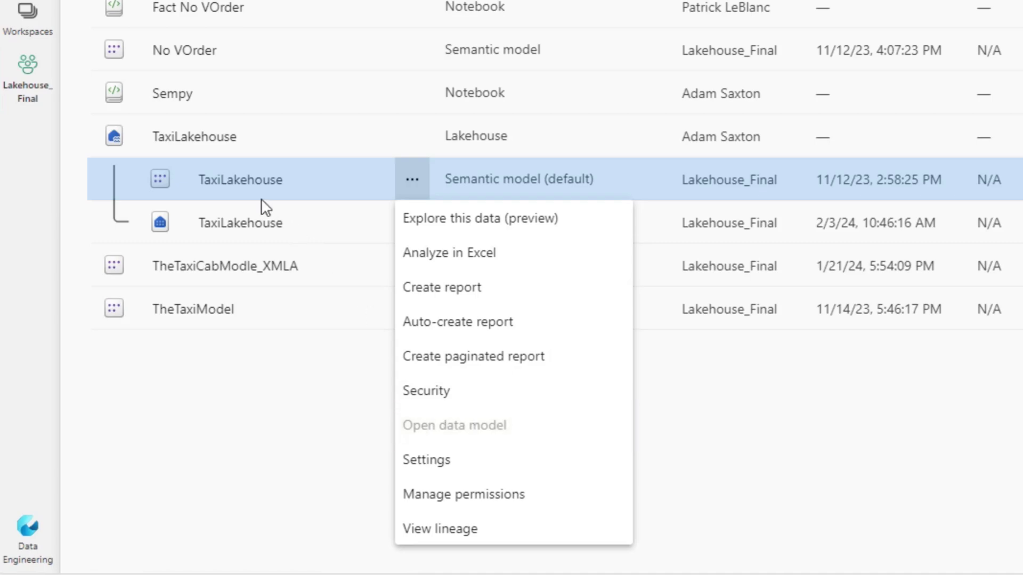
click(240, 181)
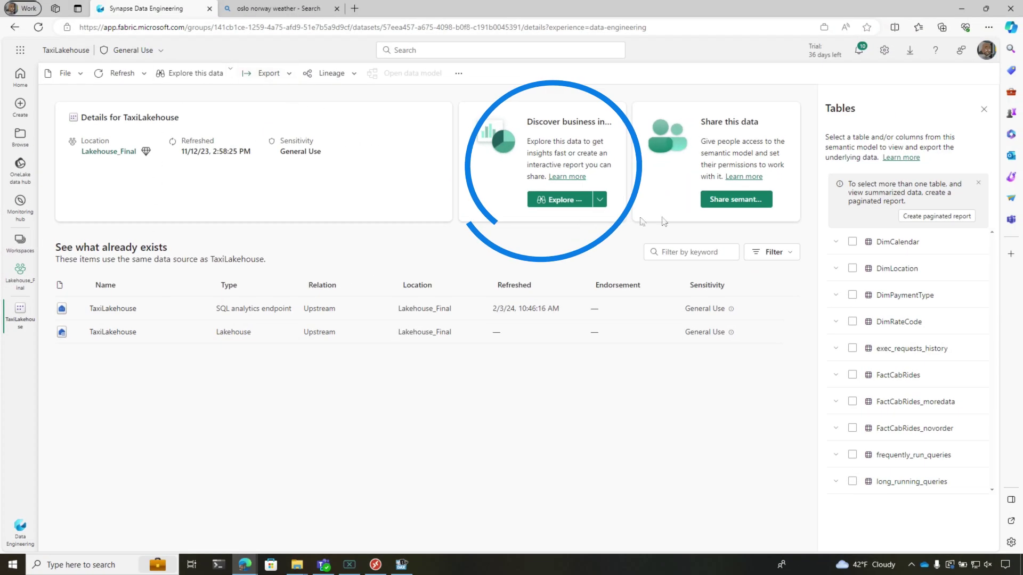
click(601, 200)
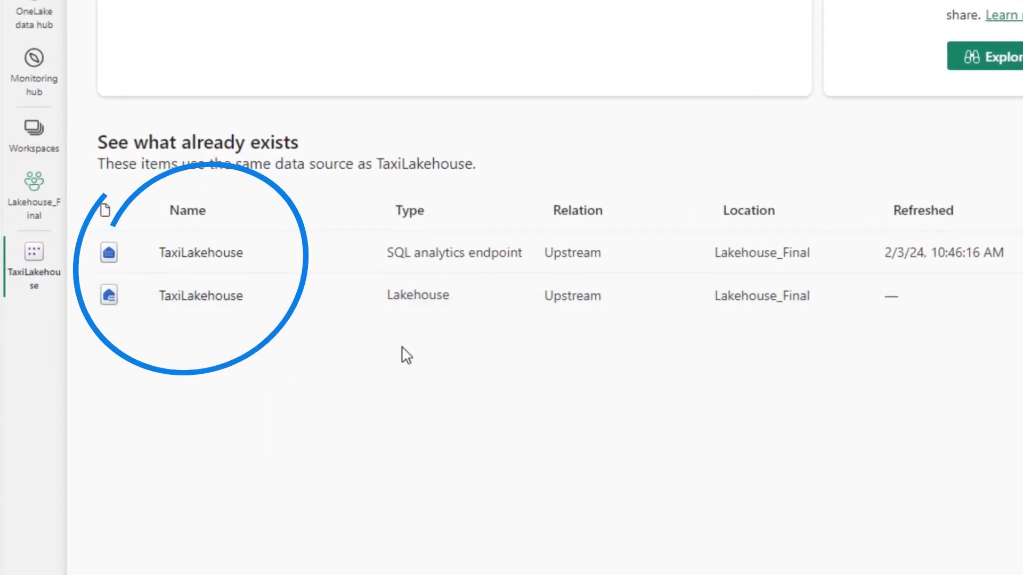
mouse_move(60, 251)
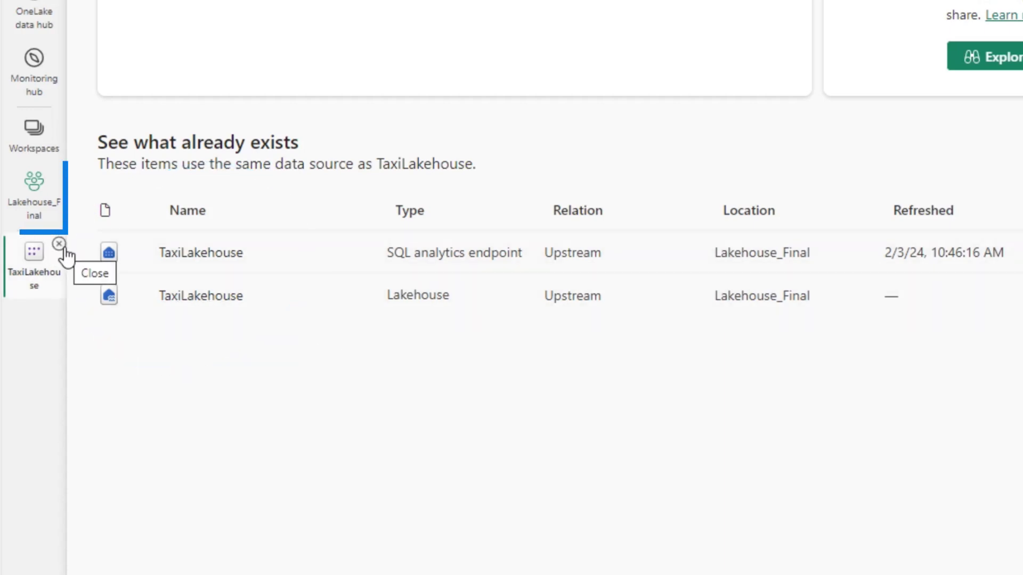
click(60, 245)
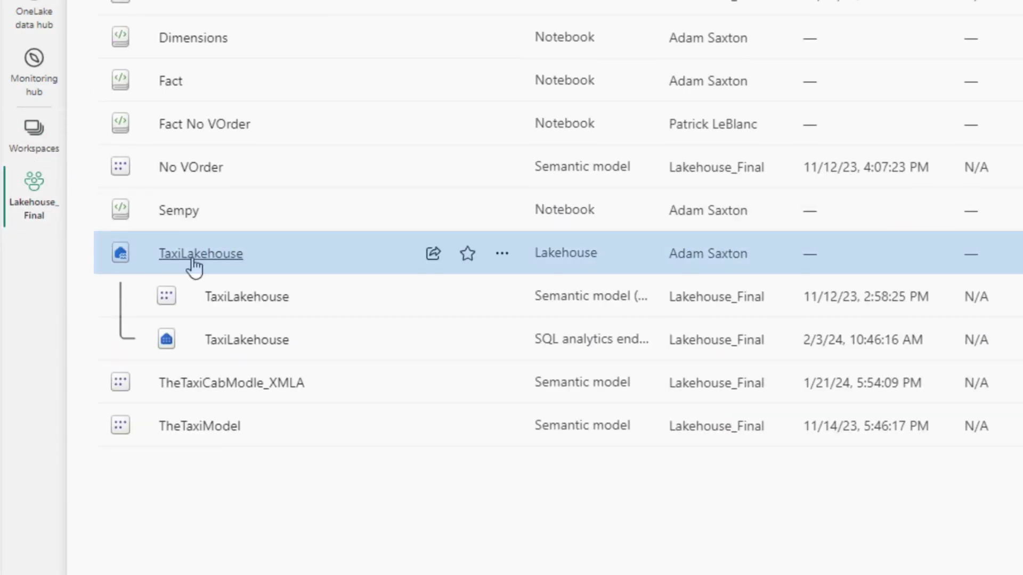
Open the TaxiLakehouse lakehouse and switch to its SQL analytics endpoint view
click(194, 260)
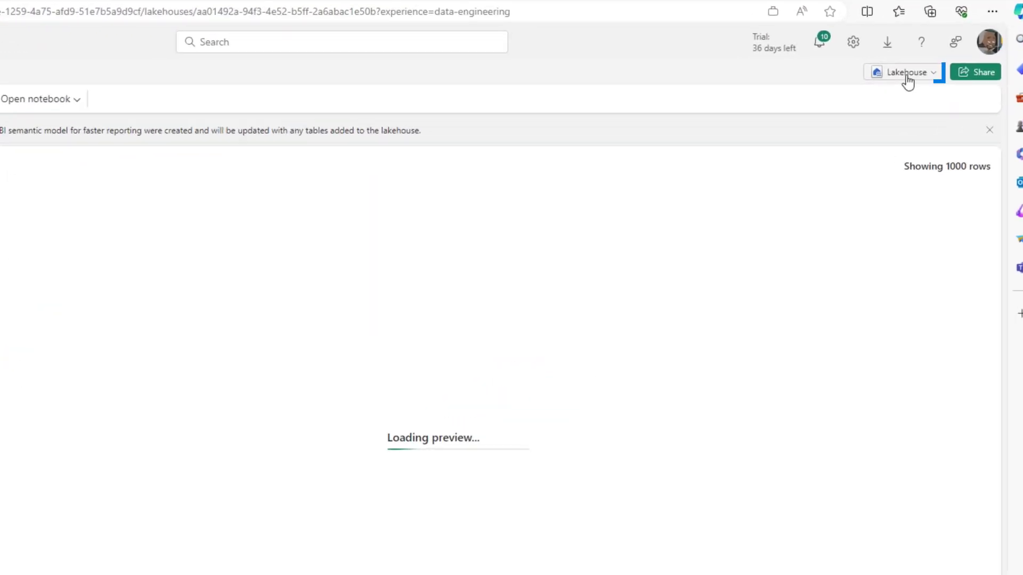
click(881, 77)
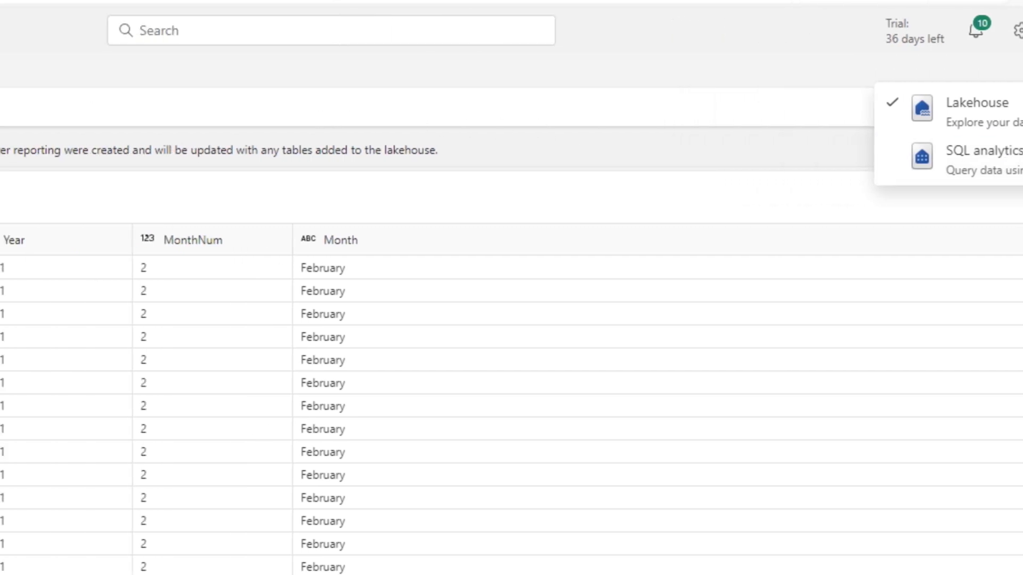
key(Escape)
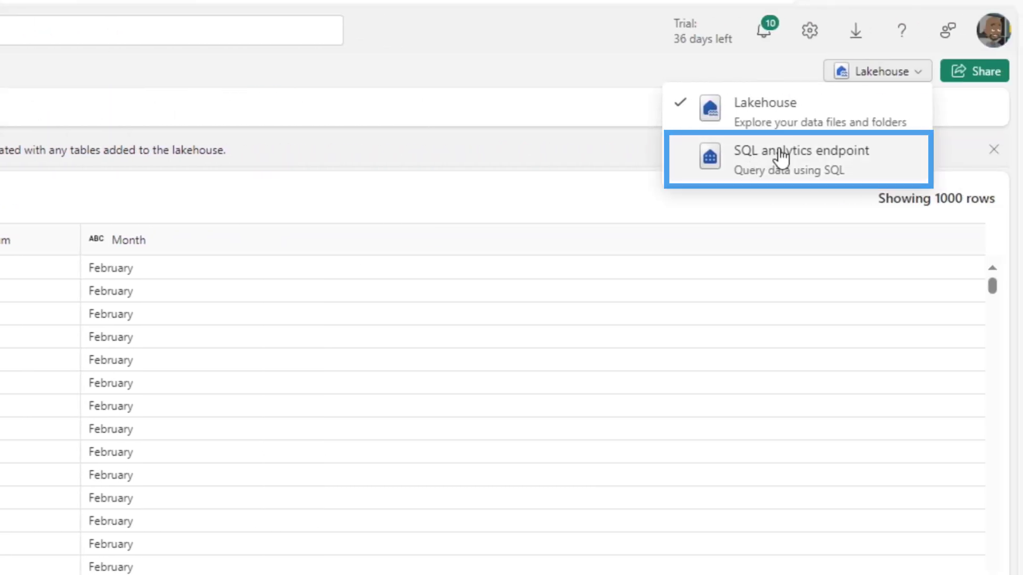
click(782, 158)
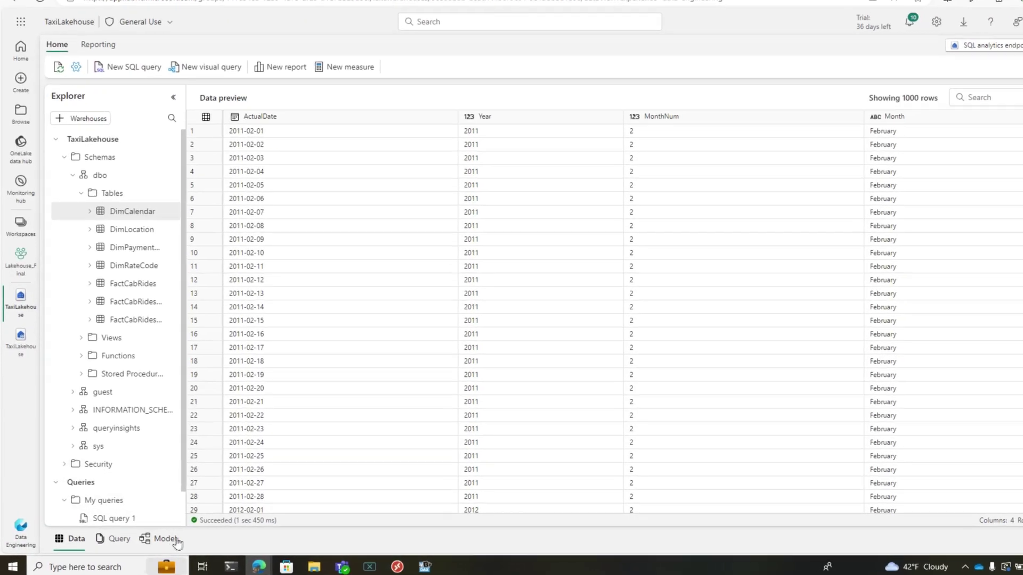
In the model view, create measure Total Fare = SUM(FactCabRides[fareAmount])
click(153, 539)
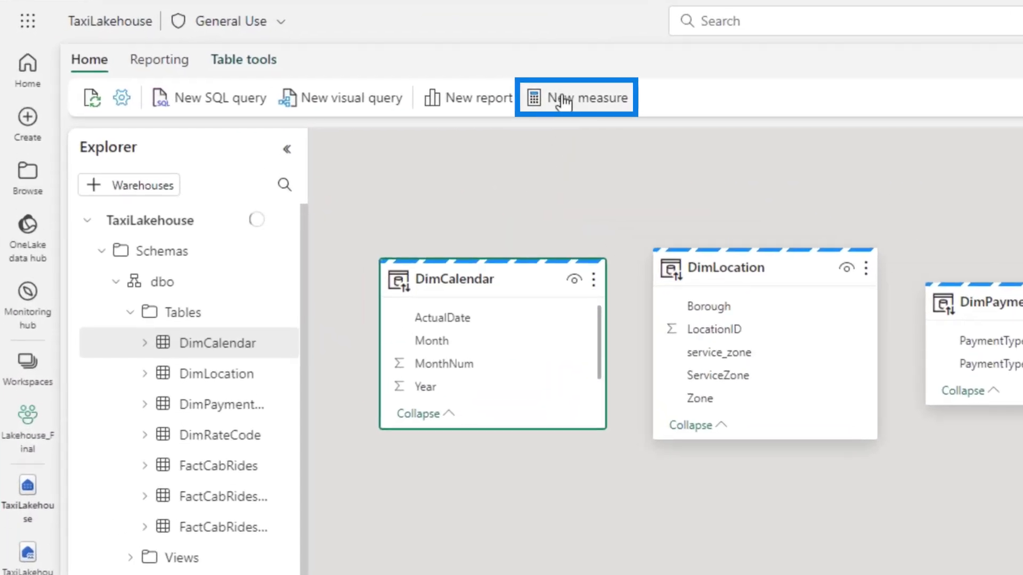
click(317, 91)
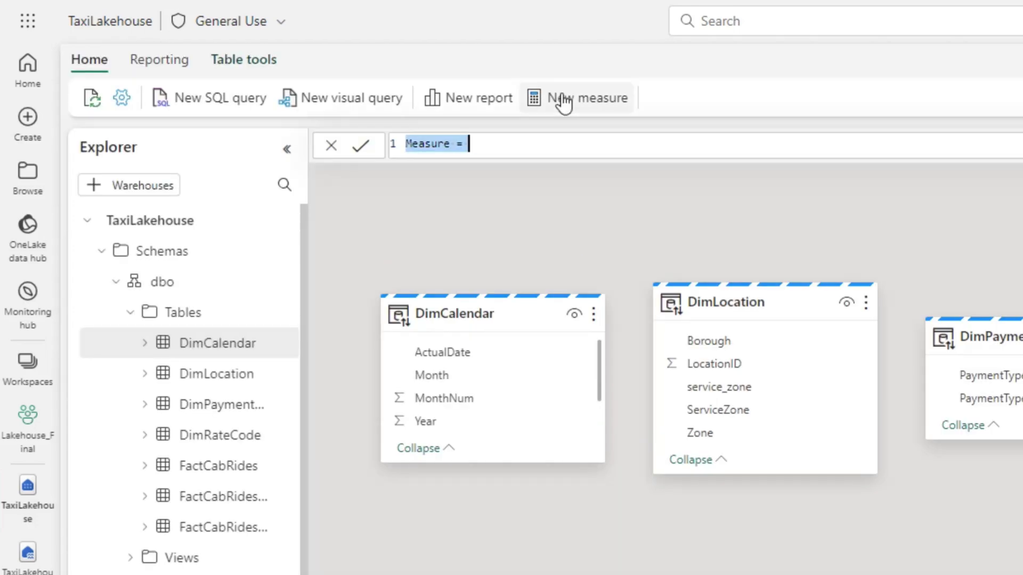
text(Total Fare = SUM(far)
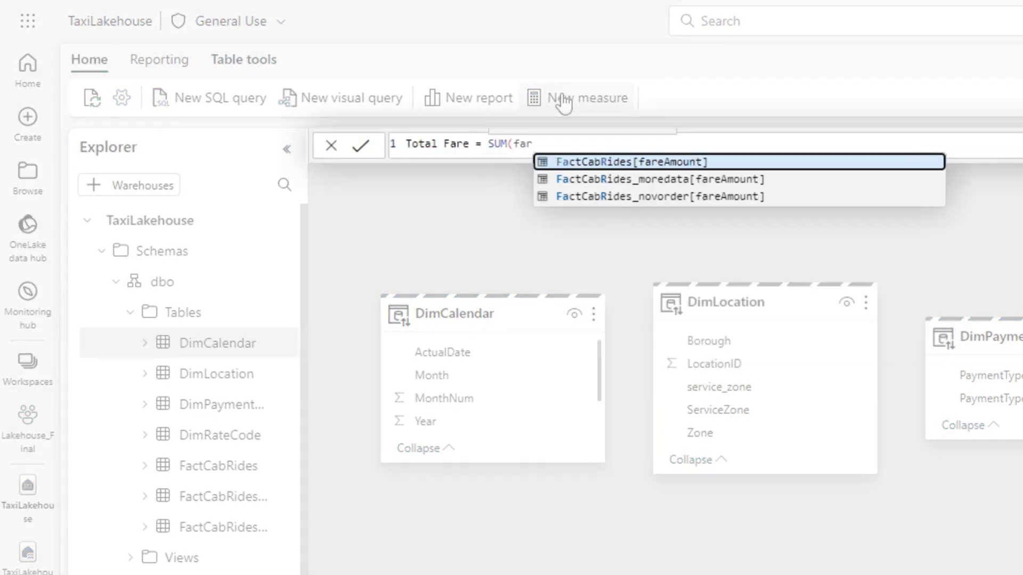
key(Tab)
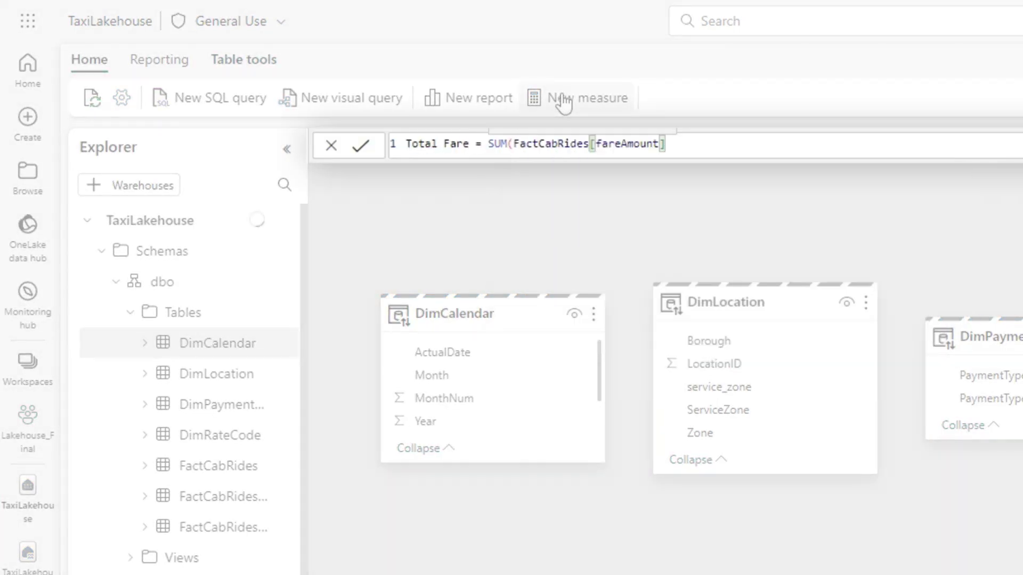
key(Return)
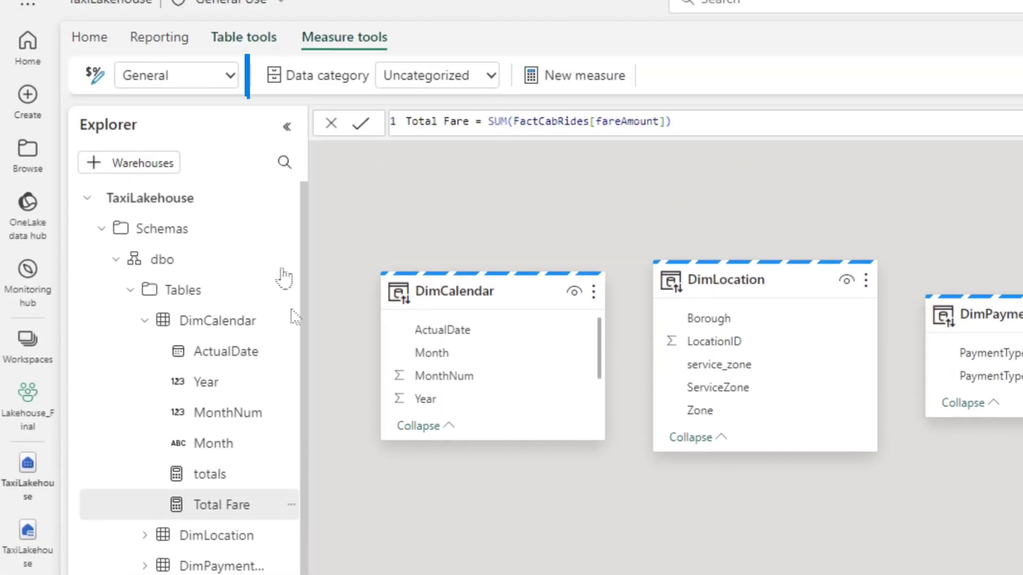
Format Total Fare as Decimal number with thousands separator and 2 decimal places
click(231, 101)
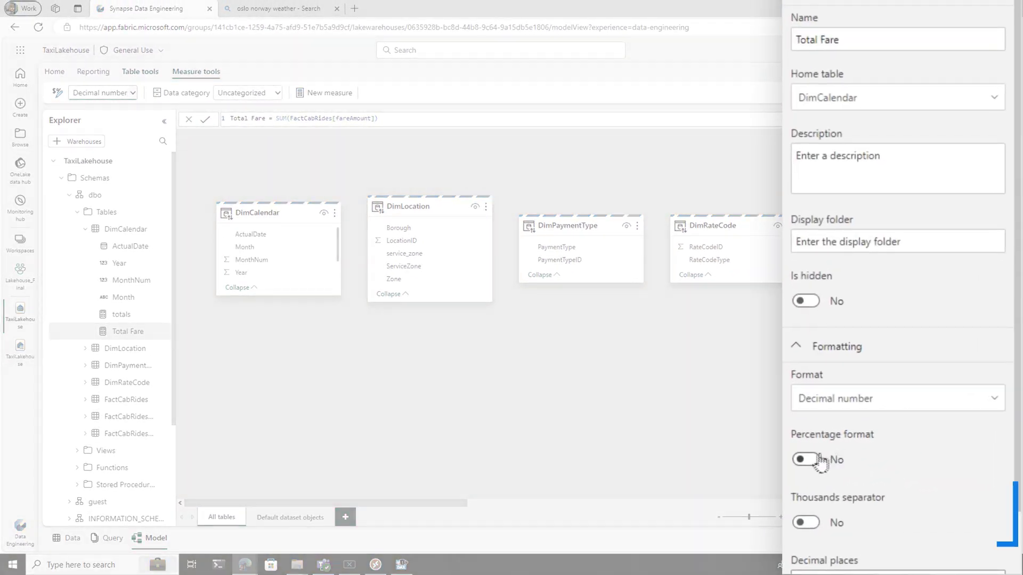
click(805, 523)
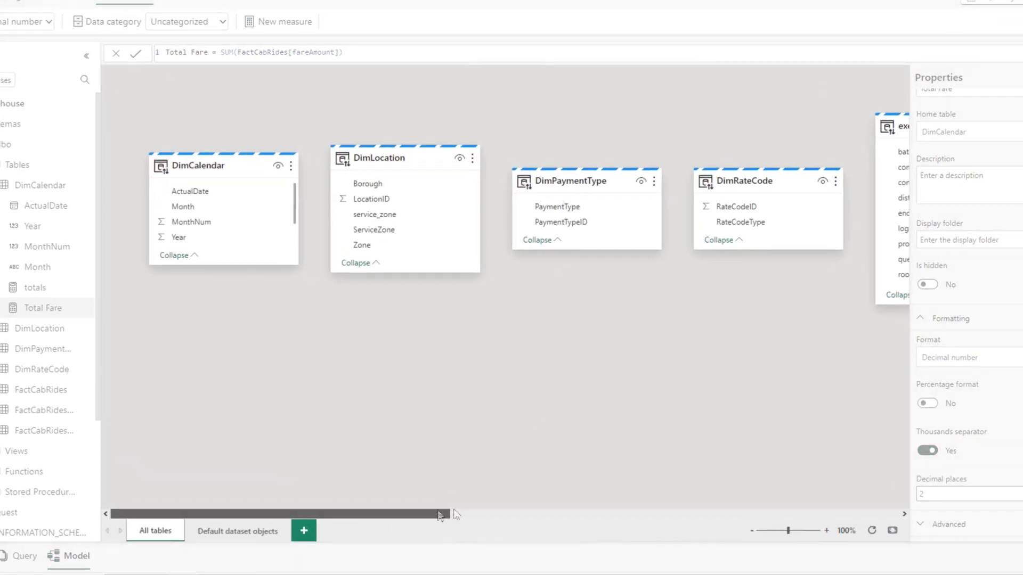
Rearrange the model canvas, placing the FactCabRides card below DimPaymentType
drag(440, 515, 563, 505)
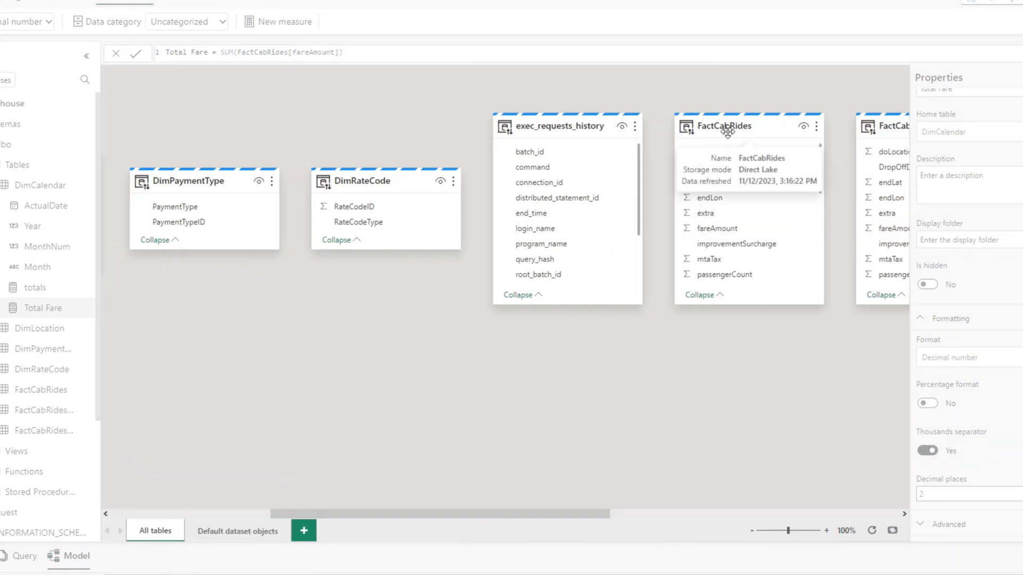
drag(728, 131, 201, 327)
drag(335, 517, 99, 527)
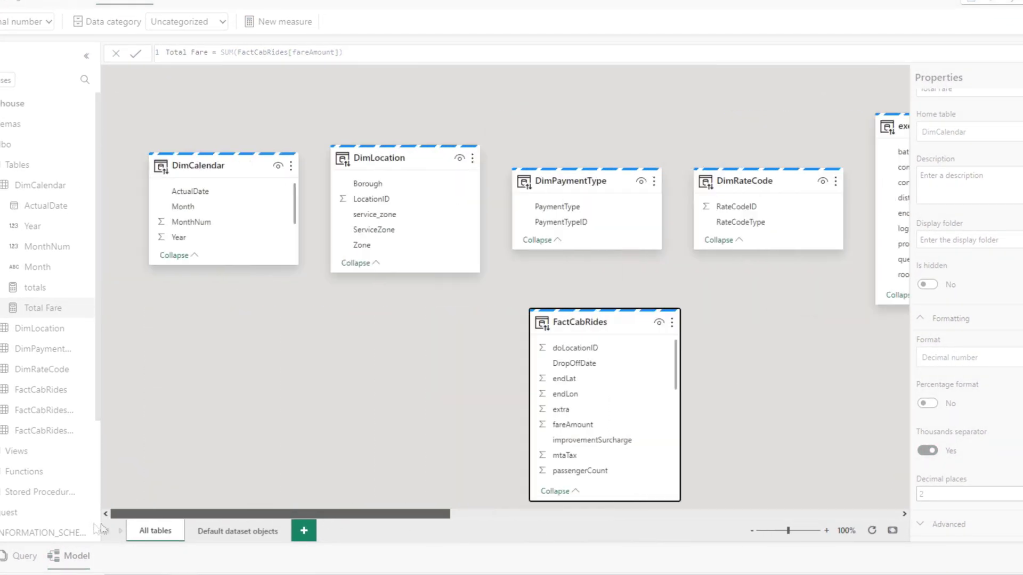
scroll(602, 426, down, 3)
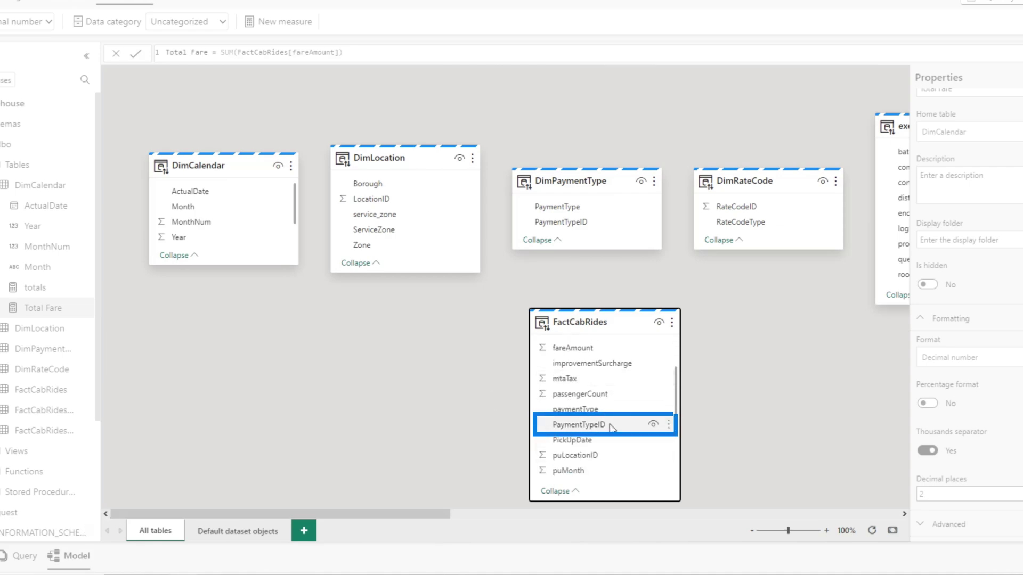
Create a many-to-one relationship from FactCabRides PaymentTypeID to DimPaymentType PaymentTypeID
click(610, 425)
drag(598, 265, 578, 209)
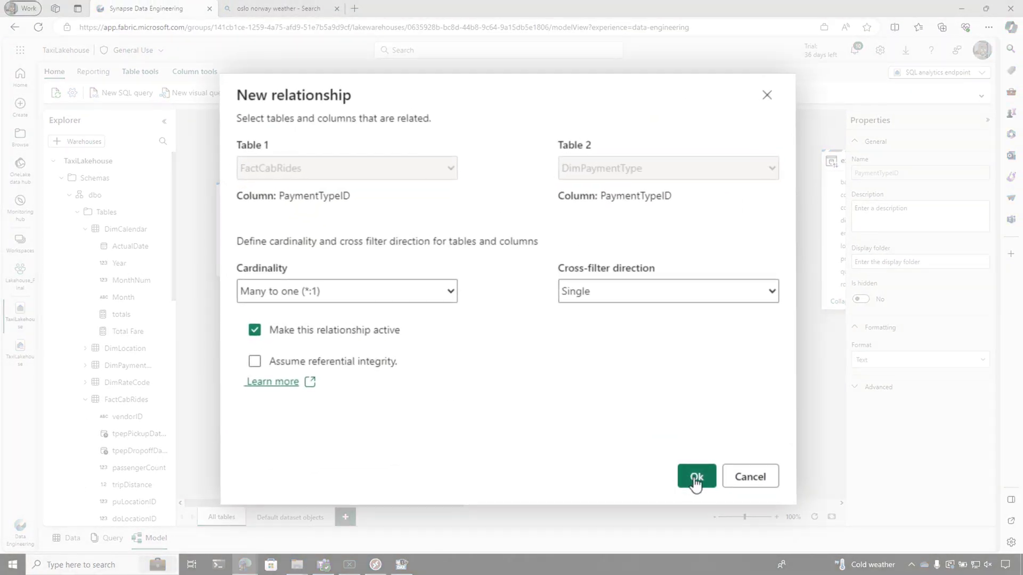
click(696, 478)
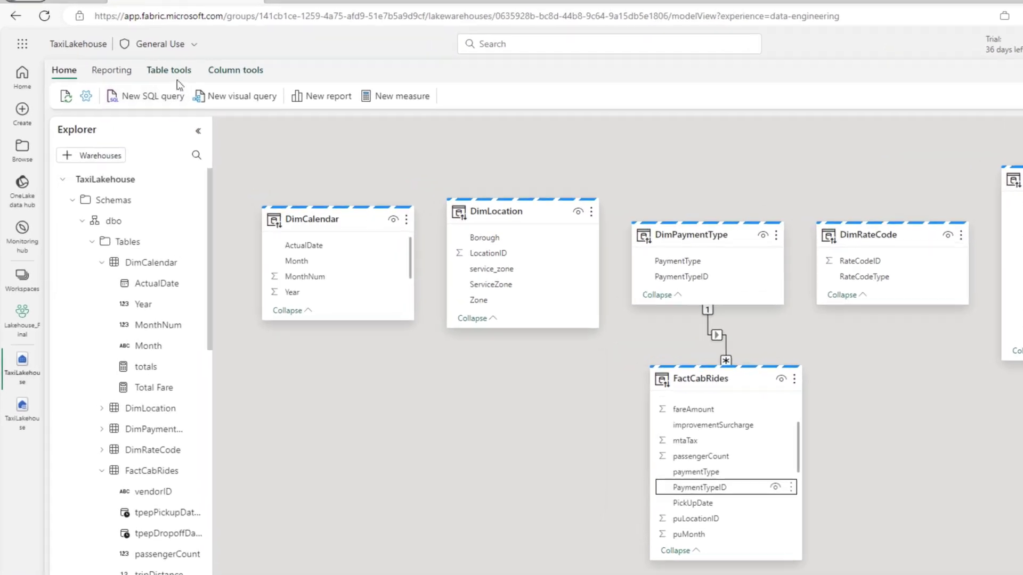
Review the tables in the default semantic model under Reporting, then cancel without changes
click(142, 73)
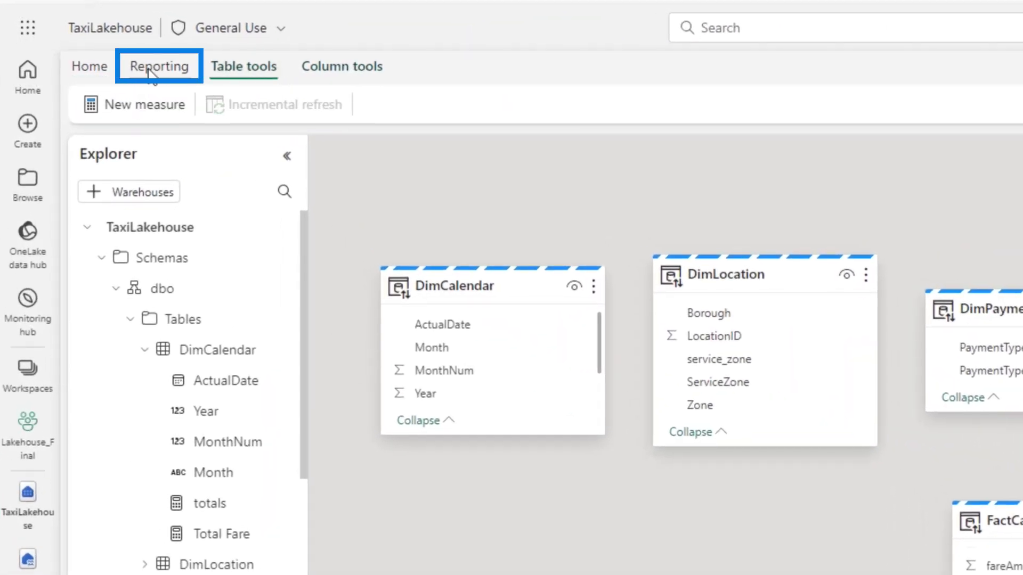
click(151, 73)
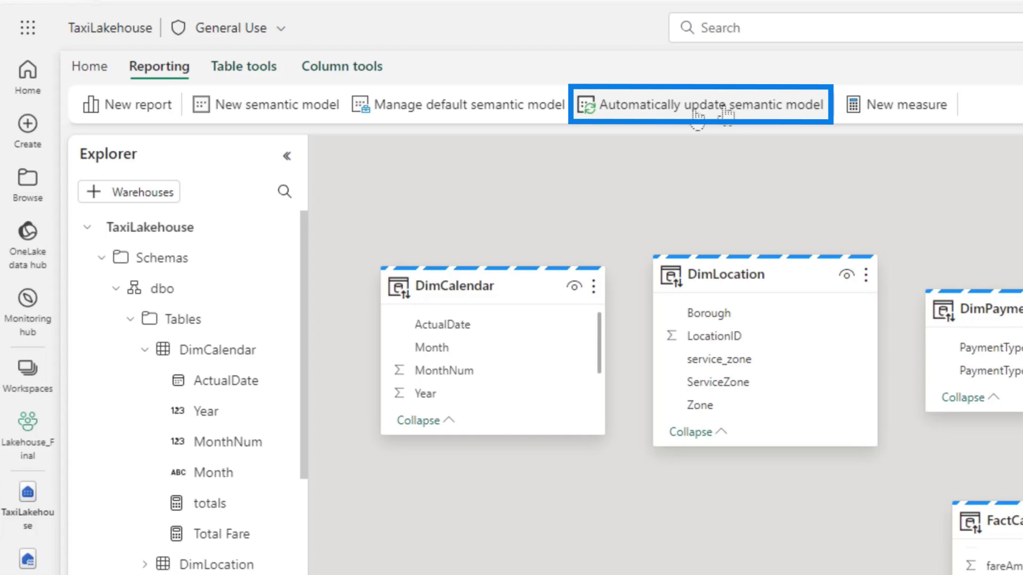
click(454, 104)
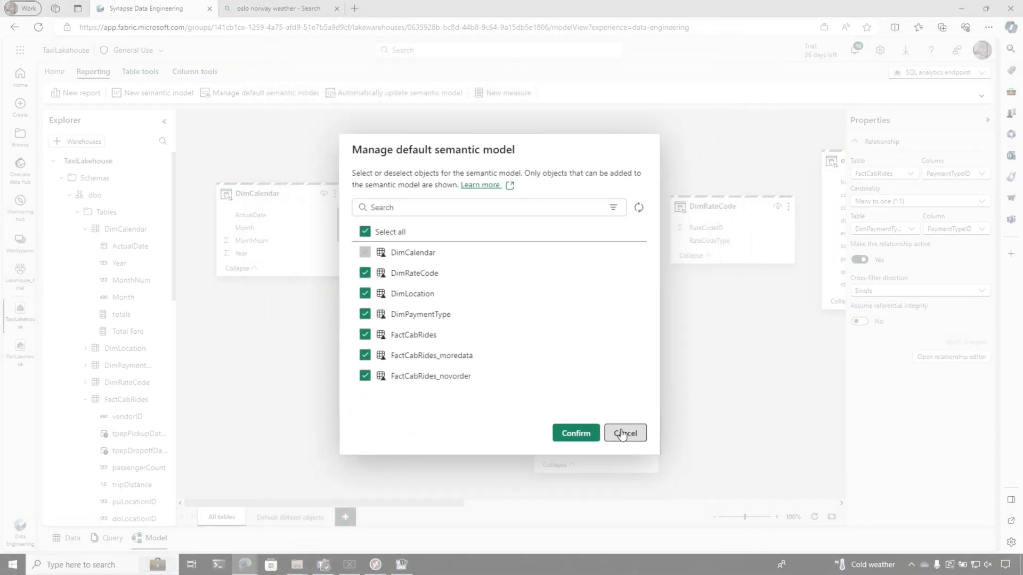
click(623, 434)
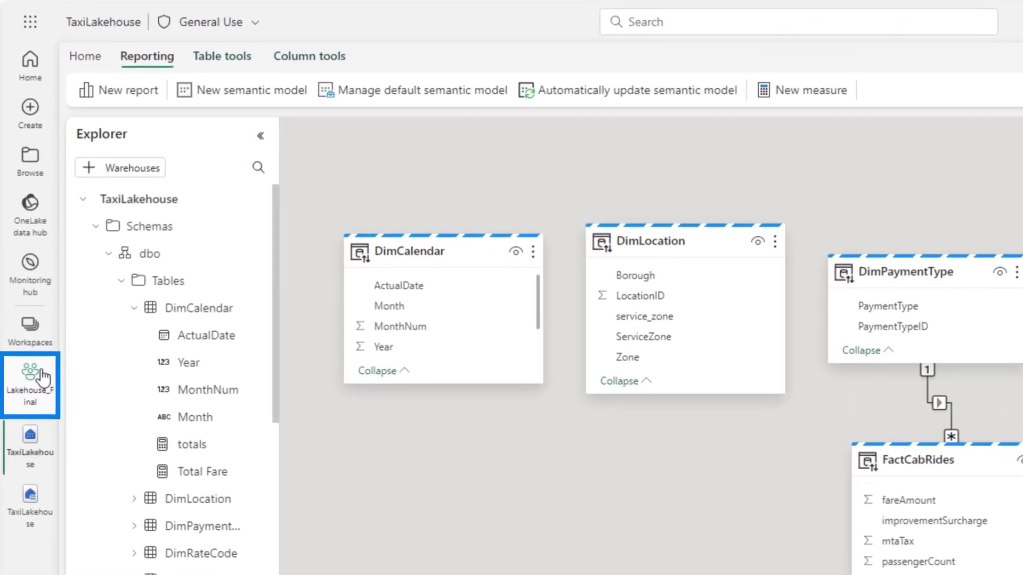
Open the SQL analytics endpoint's Default Power BI semantic model settings in Lakehouse_Final
click(42, 379)
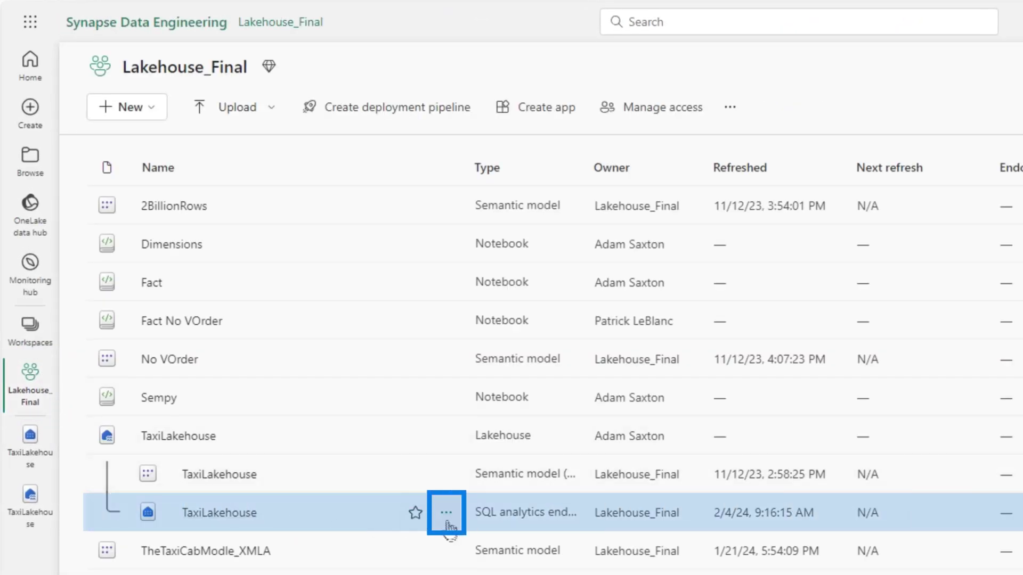
click(446, 513)
click(489, 419)
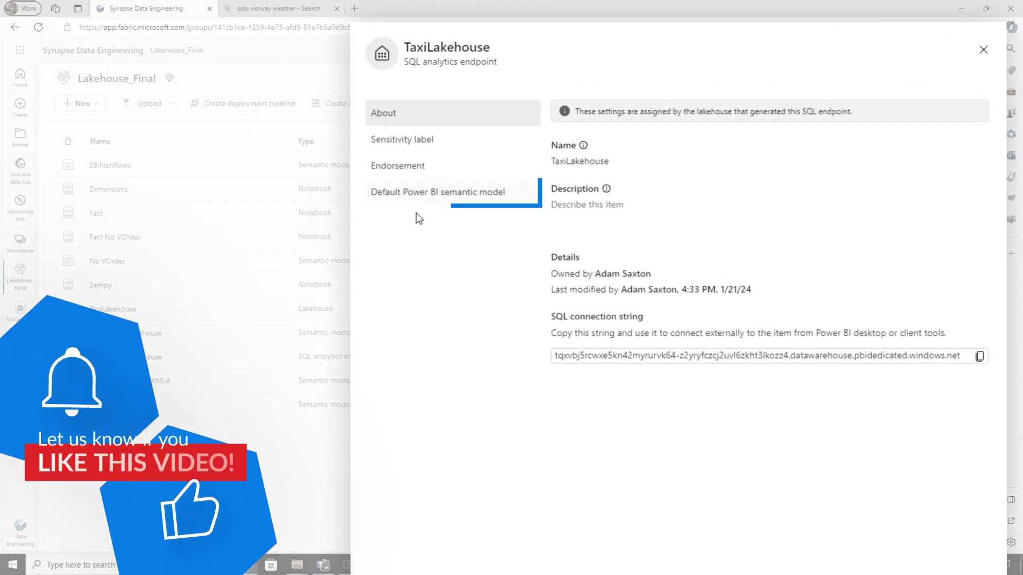
click(423, 200)
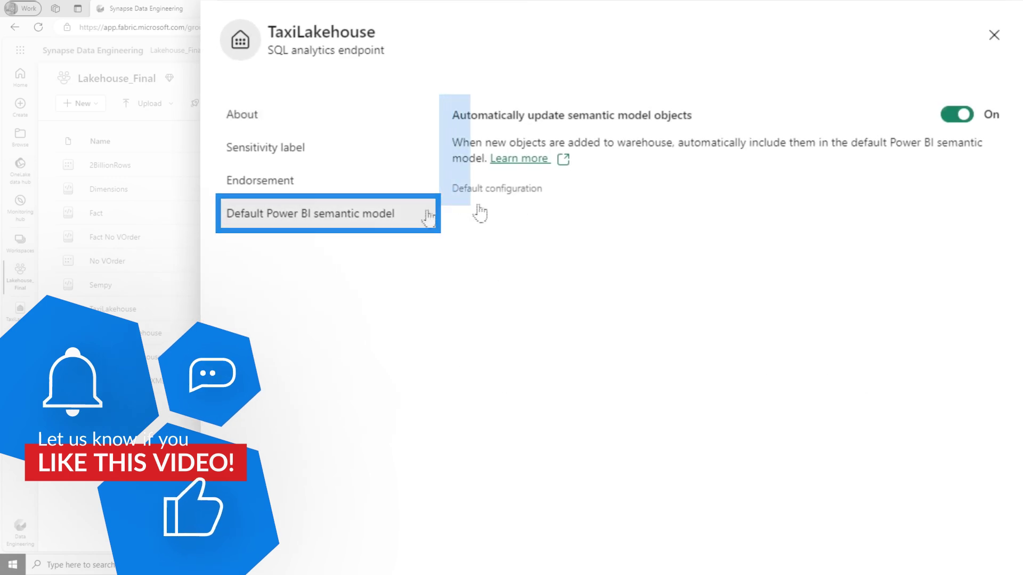